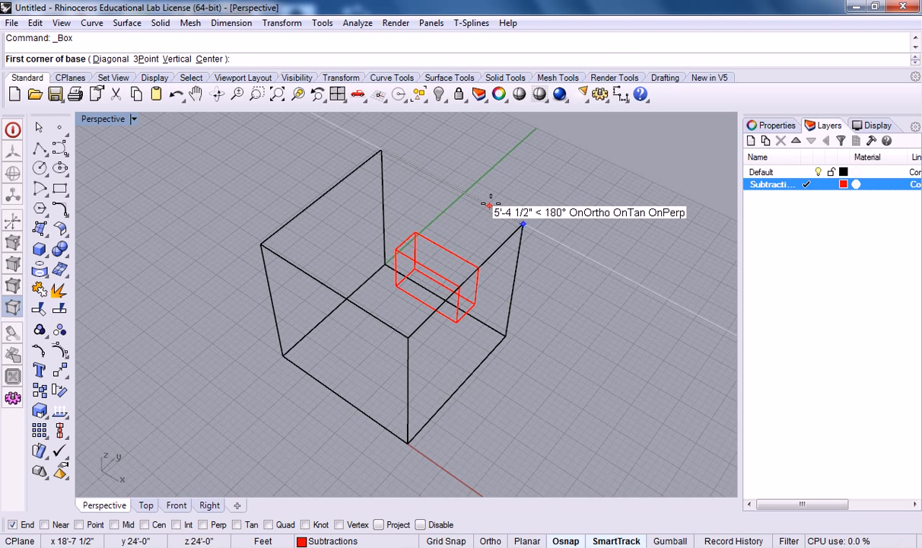
{"action": "type", "text": "8'6\""}
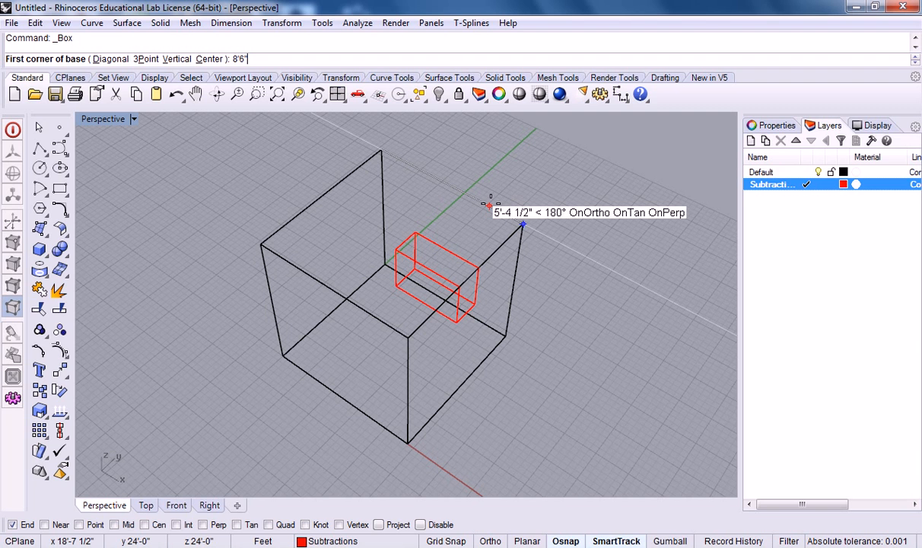
{"action": "key", "text": "BackSpace"}
{"action": "key", "text": "BackSpace"}
{"action": "key", "text": "BackSpace"}
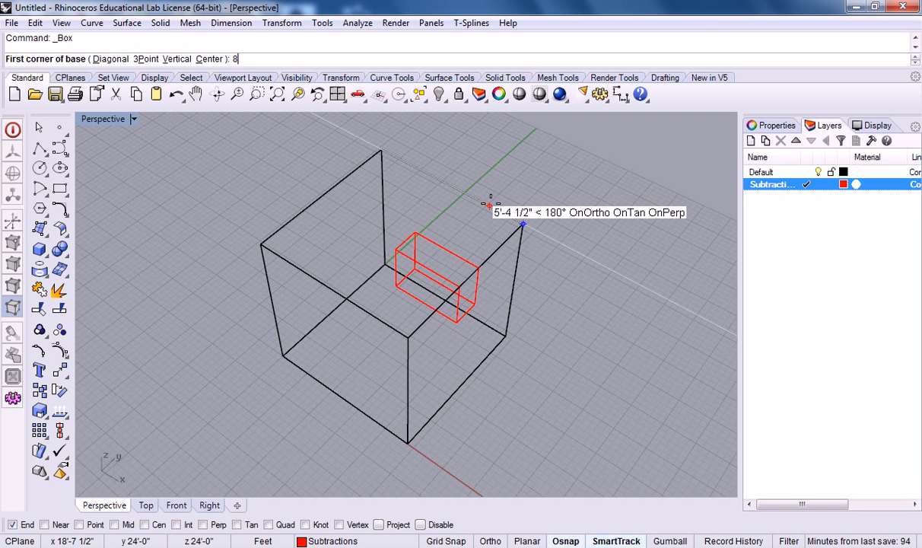
{"action": "type", "text": ".5"}
{"action": "key", "text": "BackSpace"}
{"action": "key", "text": "BackSpace"}
{"action": "key", "text": "BackSpace"}
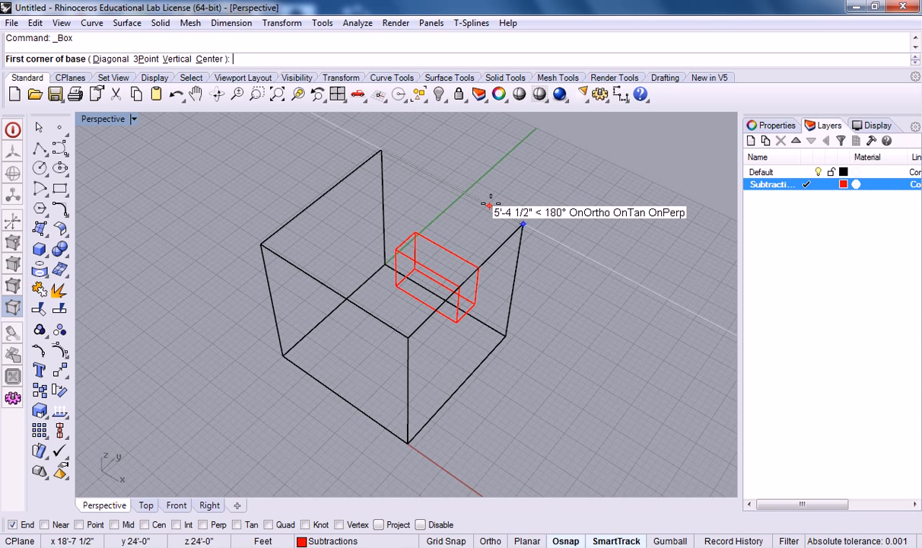
{"action": "type", "text": "102"}
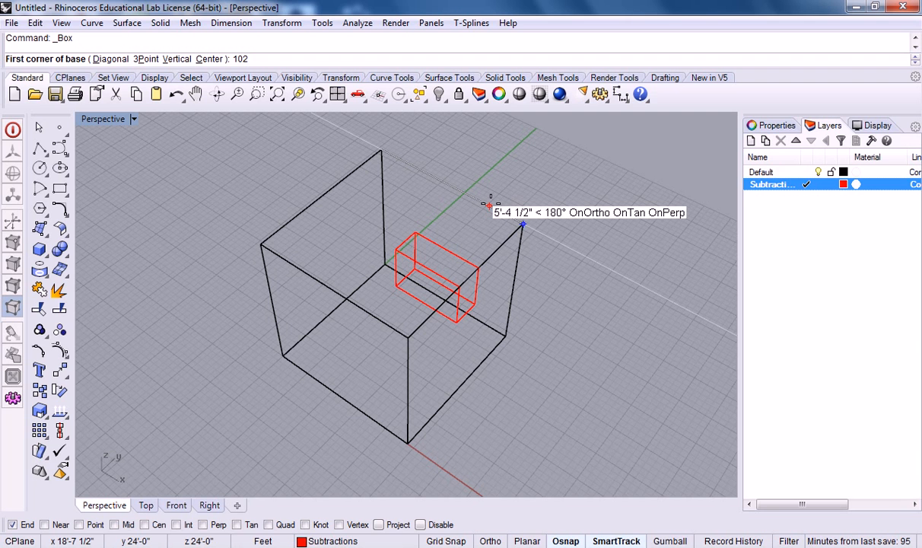
{"action": "type", "text": "'"}
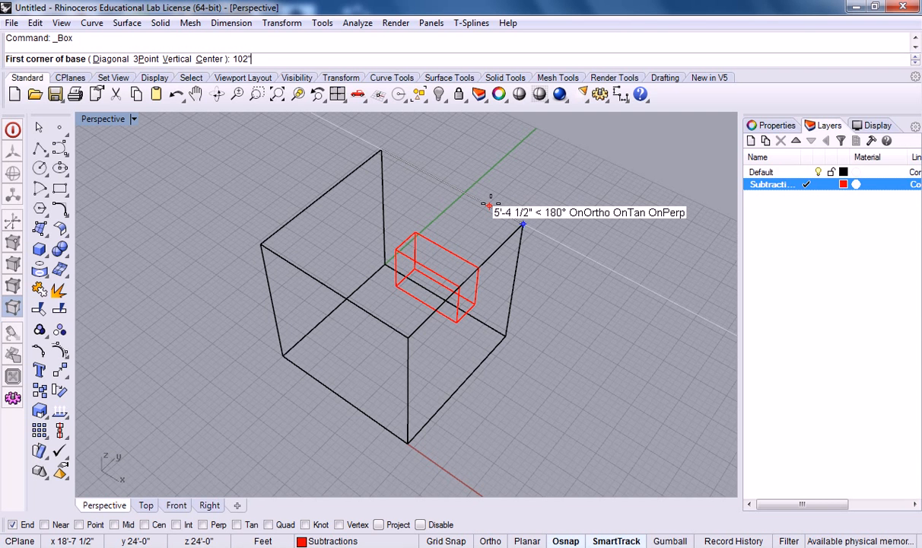
{"action": "key", "text": "BackSpace"}
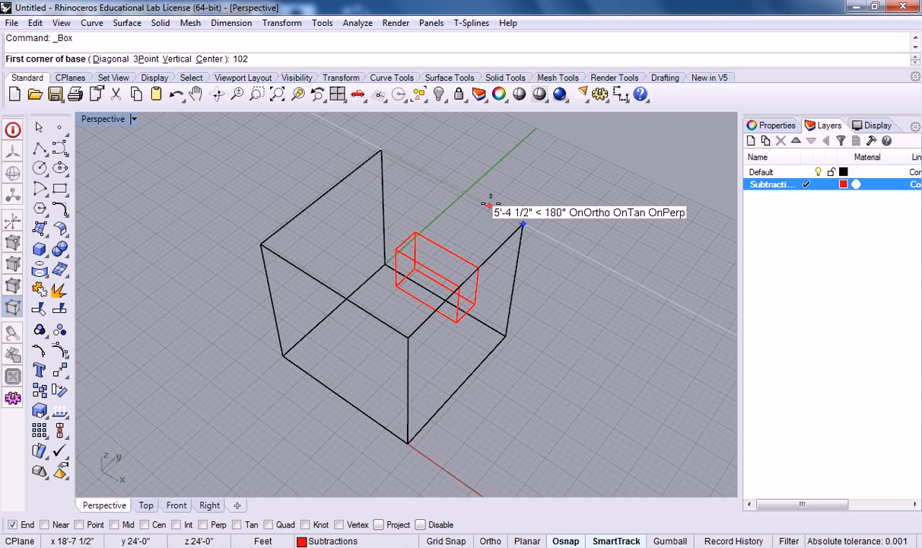
{"action": "key", "text": "BackSpace"}
{"action": "key", "text": "BackSpace"}
{"action": "key", "text": "BackSpace"}
Step: Draw a box starting 8.5' along the large box's upper back edge from the tracked corner, with opposite base corner @-1.5',-4' and height -7'
{"action": "type", "text": "8.5"}
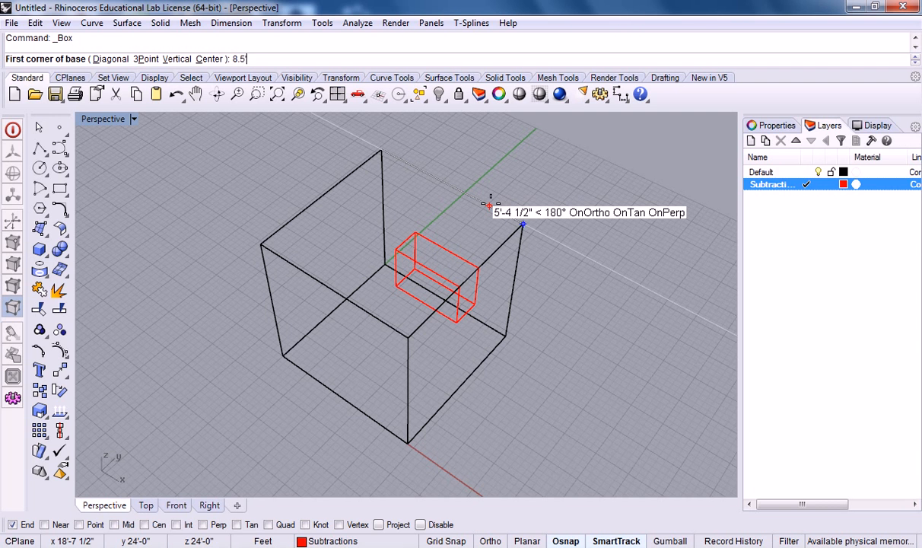
{"action": "key", "text": "Return"}
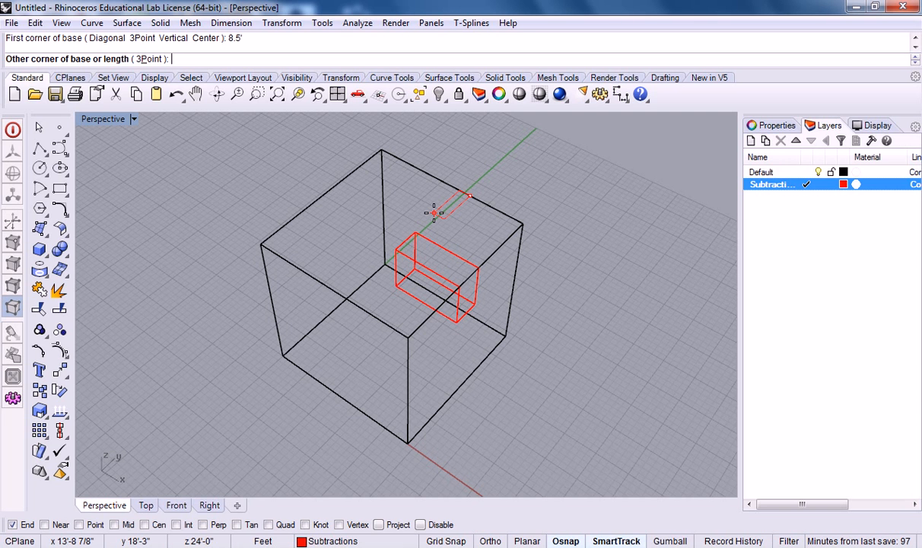
{"action": "type", "text": "@-1.5'"}
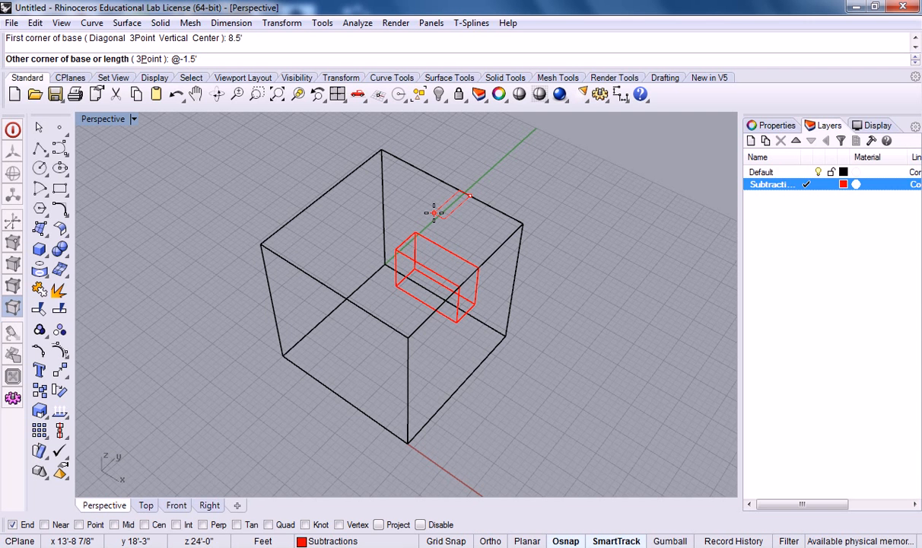
{"action": "type", "text": ",-4'"}
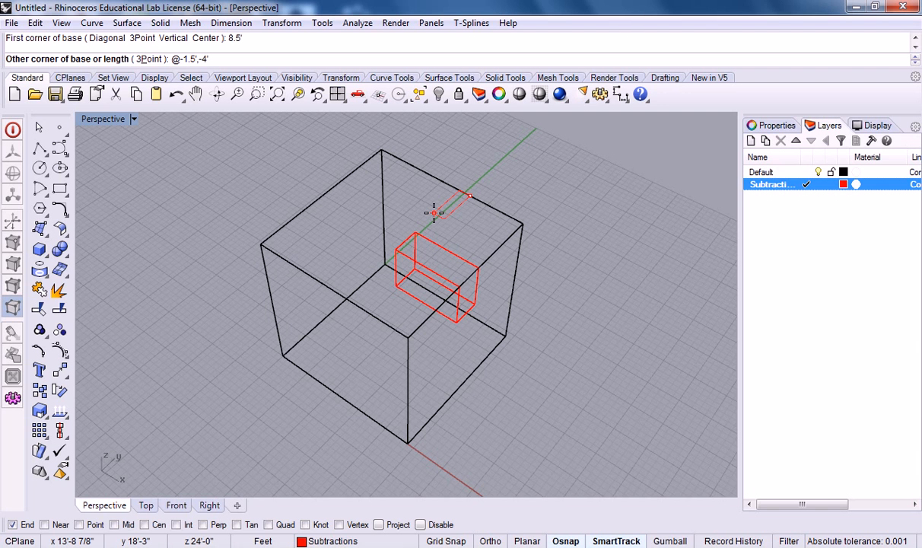
{"action": "key", "text": "Return"}
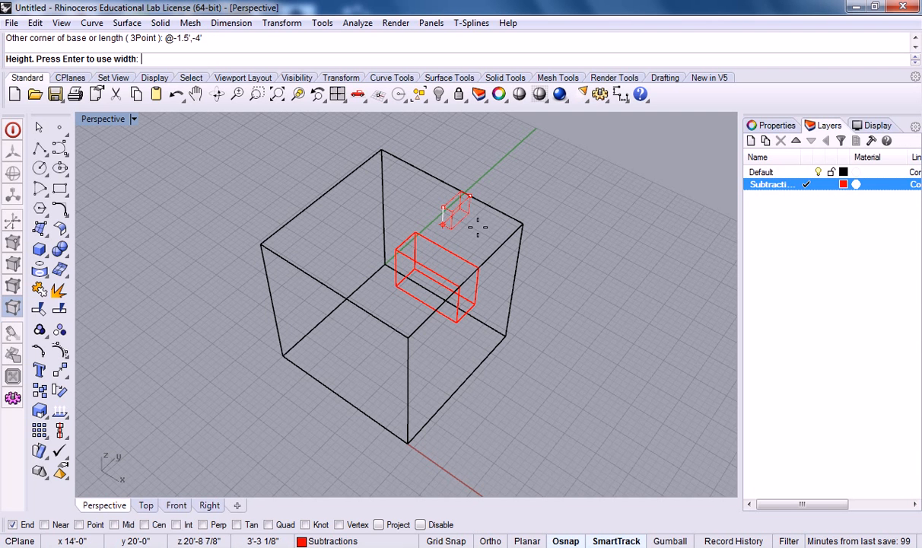
{"action": "type", "text": "7"}
{"action": "key", "text": "BackSpace"}
{"action": "type", "text": "-7"}
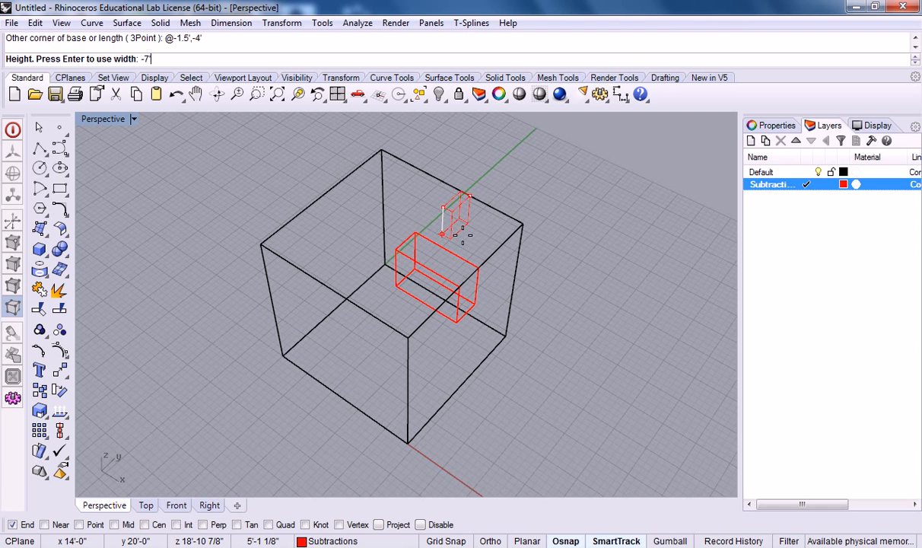
{"action": "key", "text": "Return"}
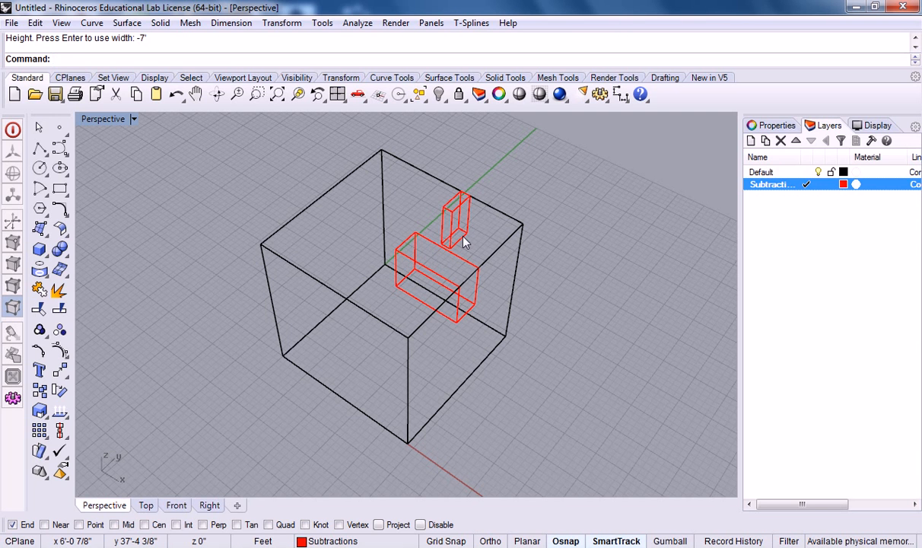
{"action": "left_click", "coordinate": [464, 239]}
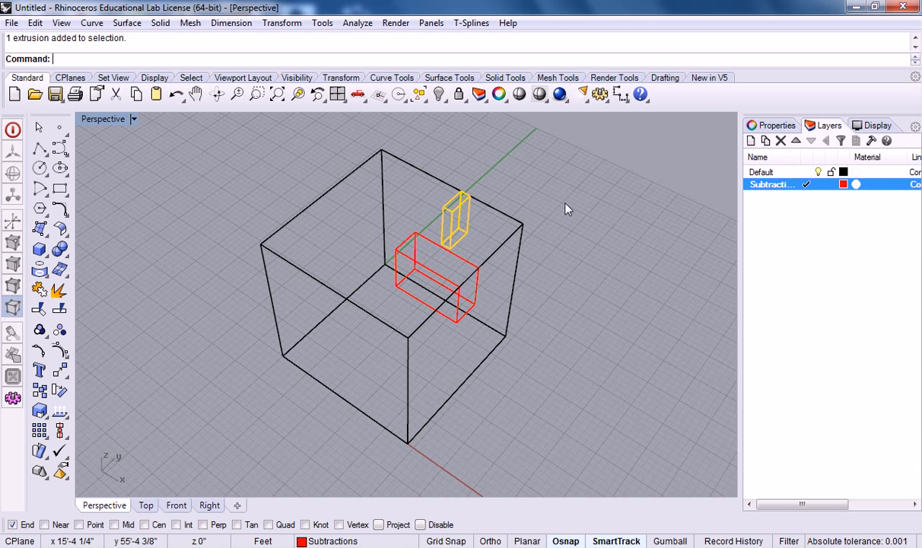
{"action": "type", "text": "Array"}
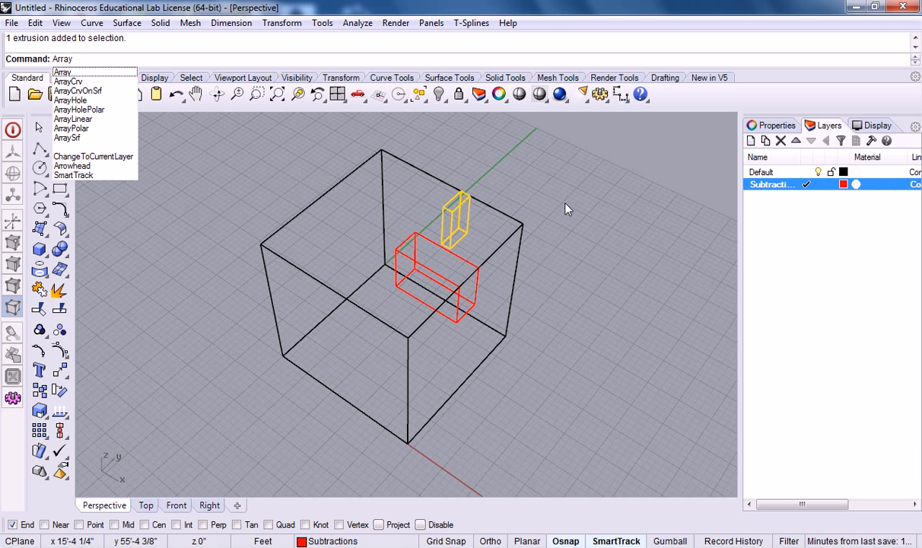
{"action": "key", "text": "Return"}
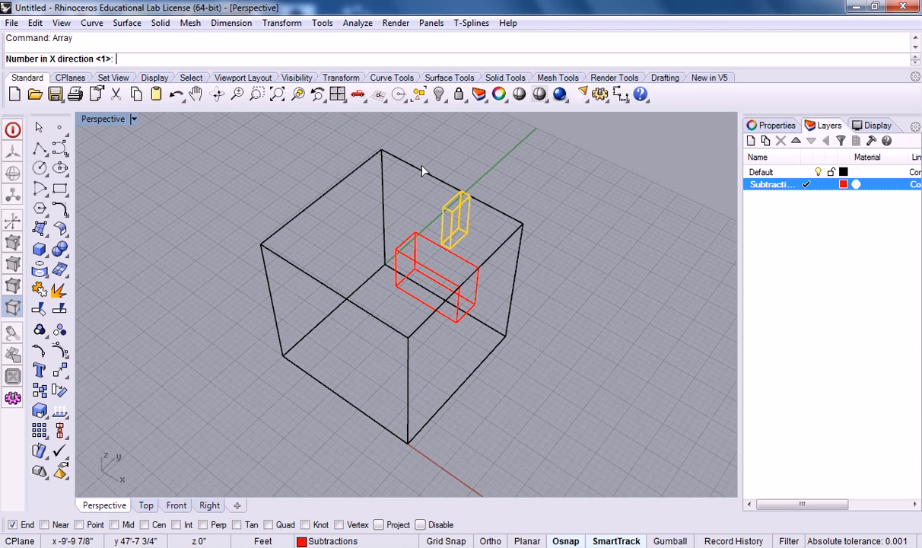
{"action": "type", "text": "4"}
{"action": "key", "text": "Return"}
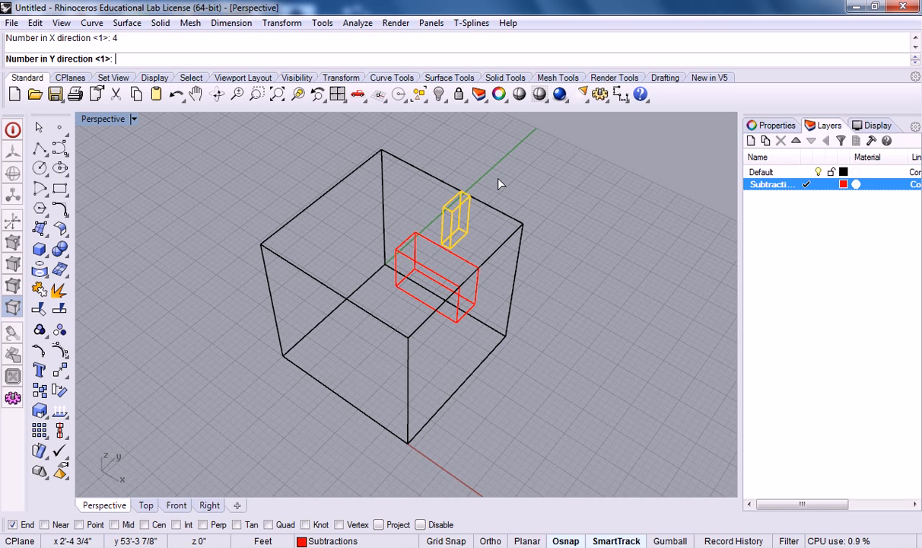
{"action": "key", "text": "Return"}
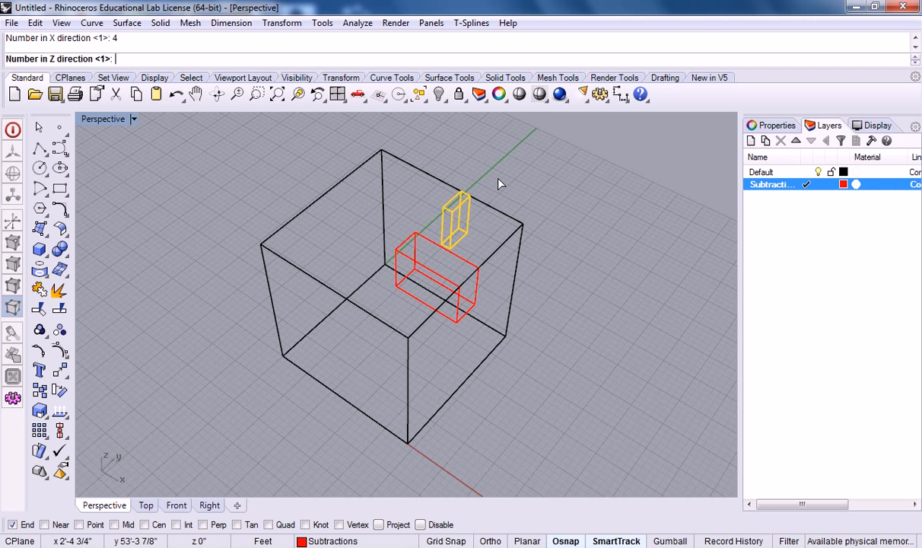
{"action": "key", "text": "Return"}
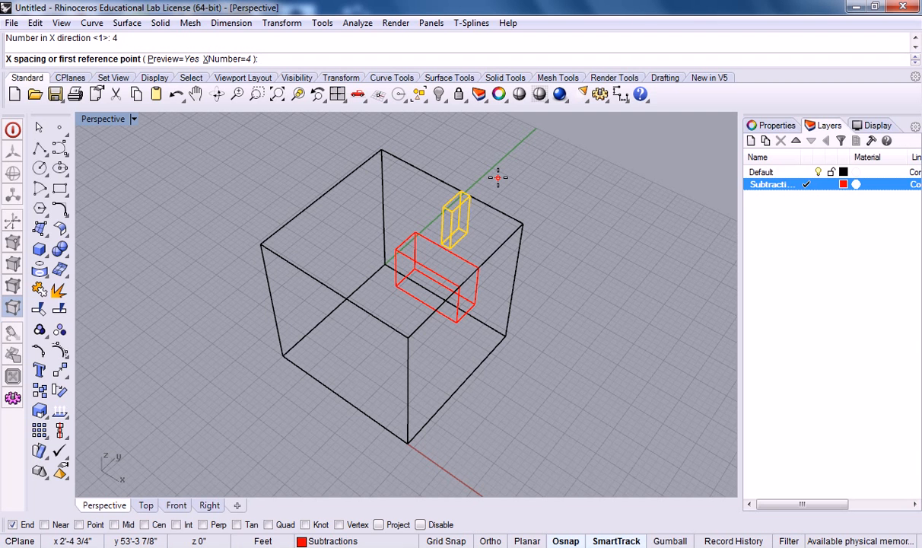
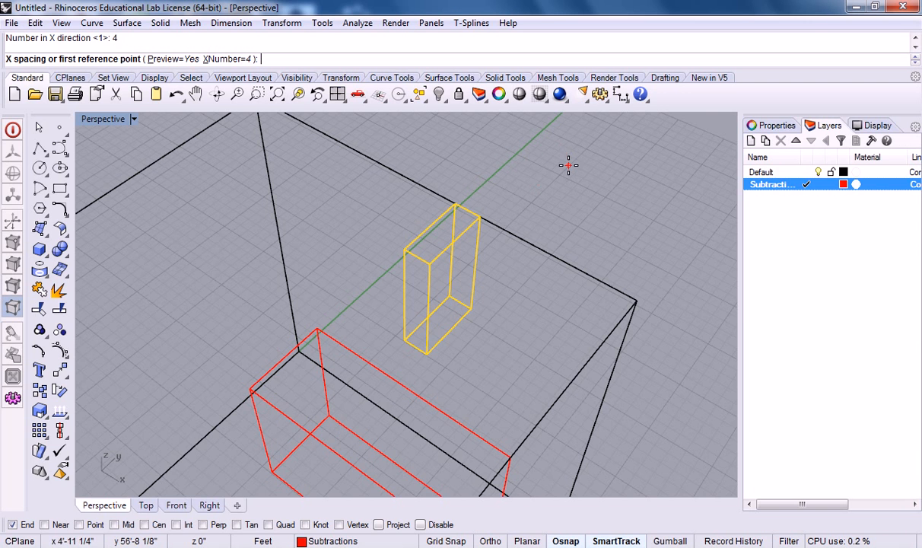
{"action": "left_click", "coordinate": [484, 208]}
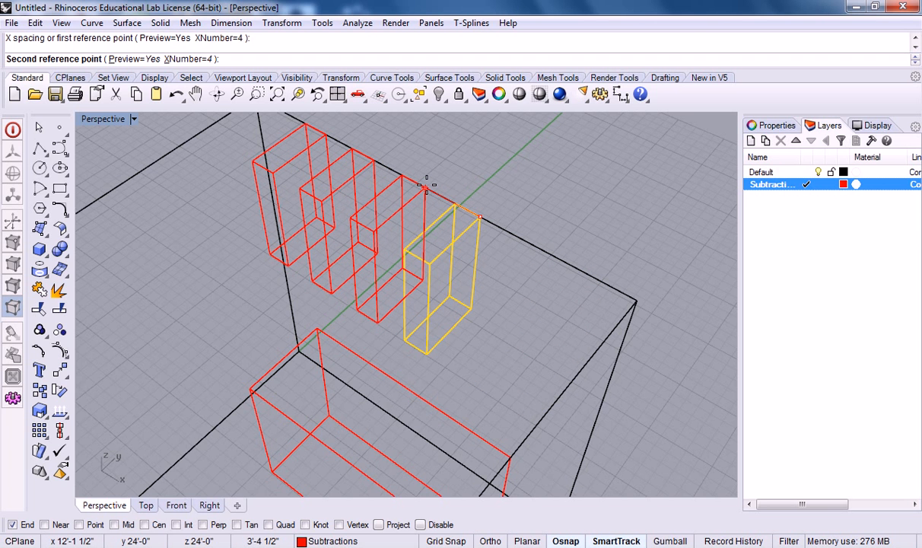
{"action": "key", "text": "Escape"}
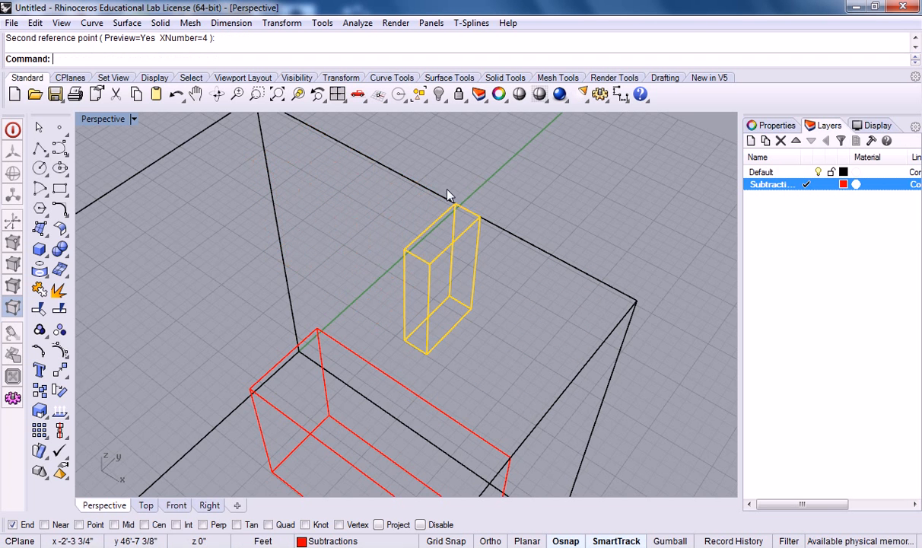
Step: Try a rectangular array of the small upright box with 4 in X, 1 in Y and Z, and -3' X spacing, and undo it
{"action": "type", "text": "array"}
{"action": "key", "text": "Return"}
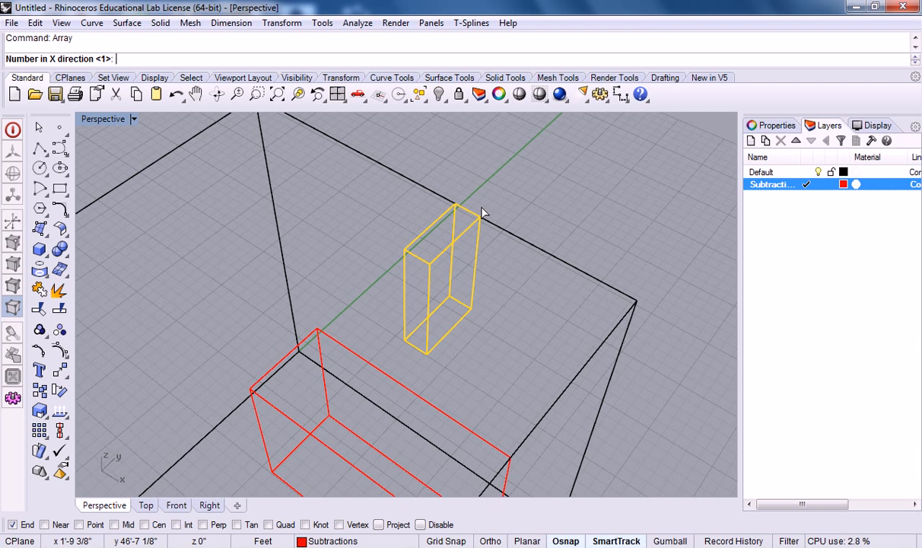
{"action": "type", "text": "4"}
{"action": "key", "text": "Return"}
{"action": "key", "text": "Return"}
{"action": "key", "text": "Return"}
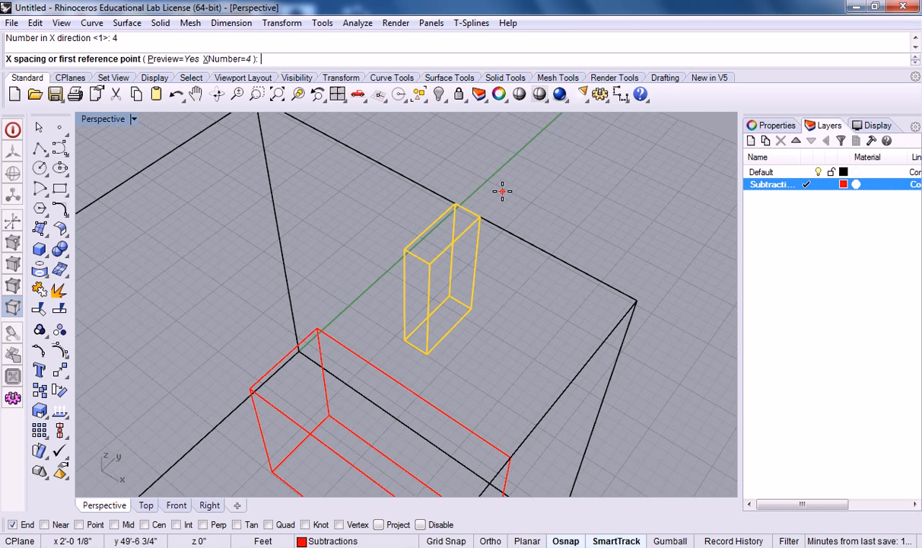
{"action": "type", "text": "-3"}
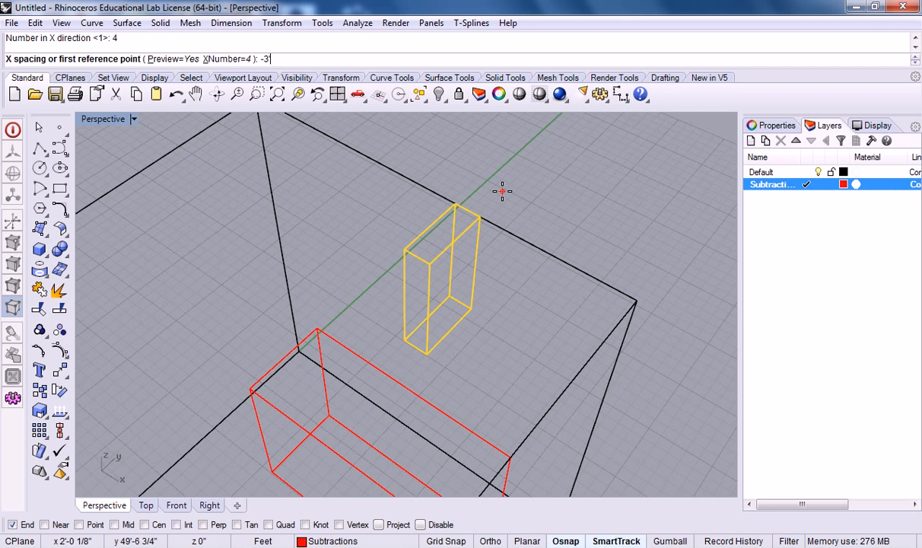
{"action": "key", "text": "Return"}
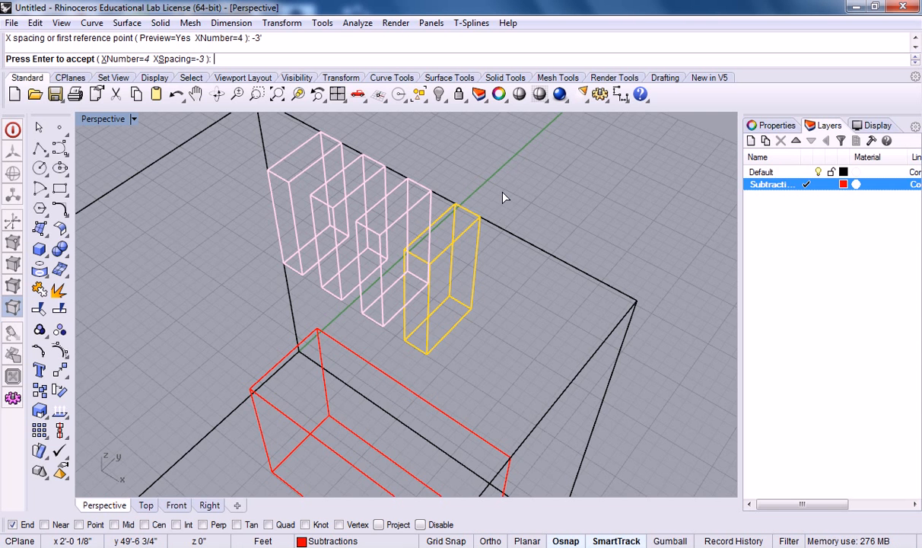
{"action": "key", "text": "Return"}
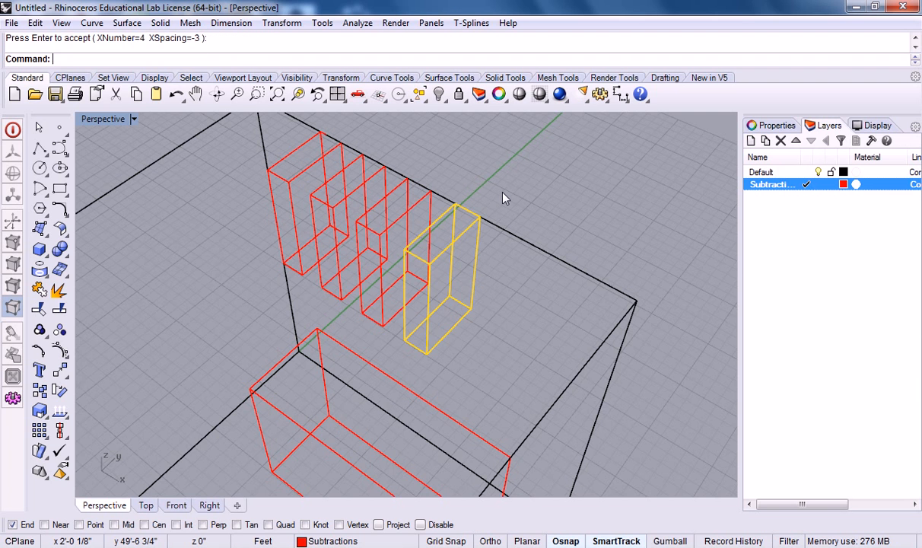
{"action": "key", "text": "ctrl+z"}
Step: Array the small upright box with 4 in X and 1 in Y and Z, spaced 3' along the upper back edge from its outer top corner
{"action": "type", "text": "array"}
{"action": "key", "text": "Return"}
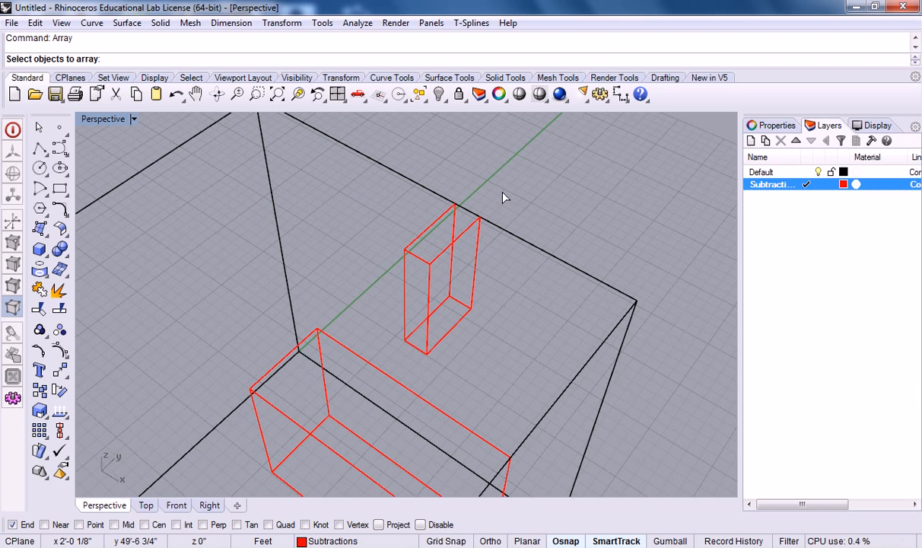
{"action": "left_click", "coordinate": [440, 224]}
{"action": "key", "text": "Return"}
{"action": "key", "text": "Return"}
{"action": "key", "text": "Return"}
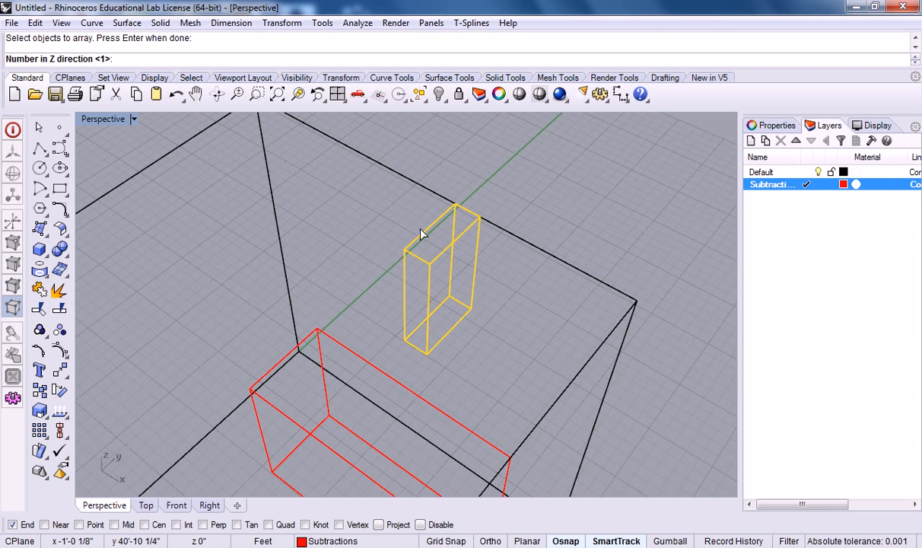
{"action": "key", "text": "Return"}
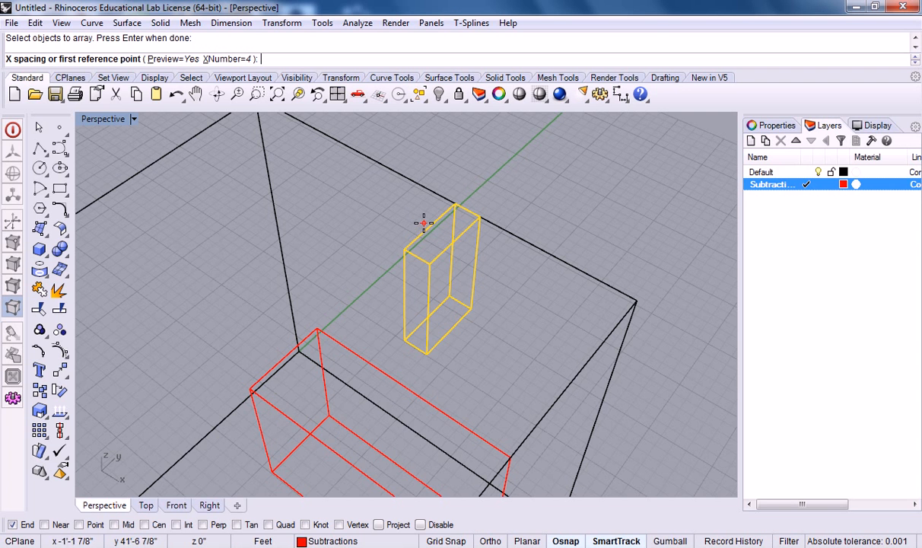
{"action": "left_click", "coordinate": [478, 214]}
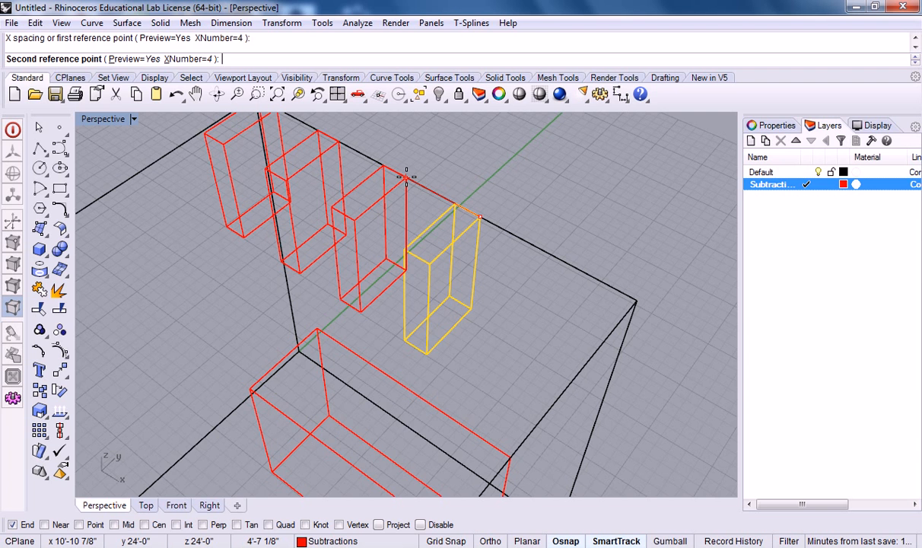
{"action": "type", "text": "3'"}
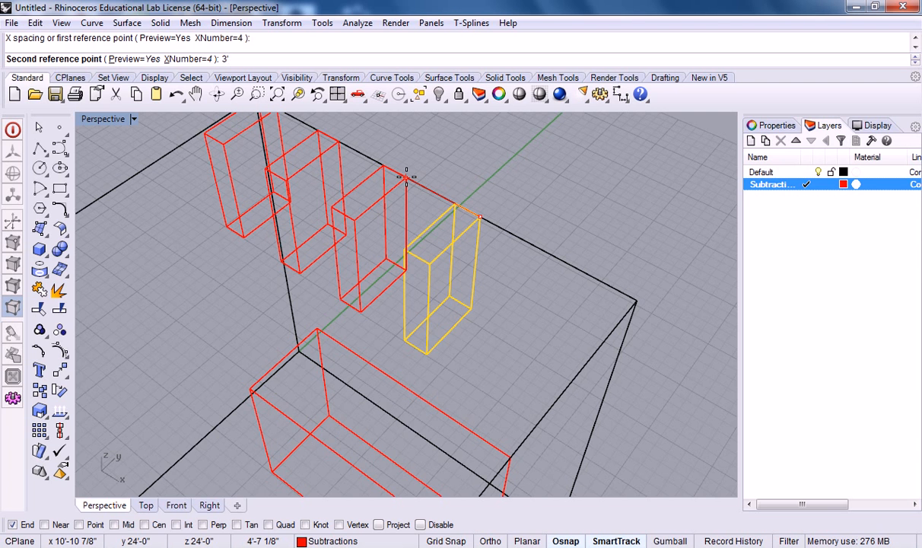
{"action": "key", "text": "Return"}
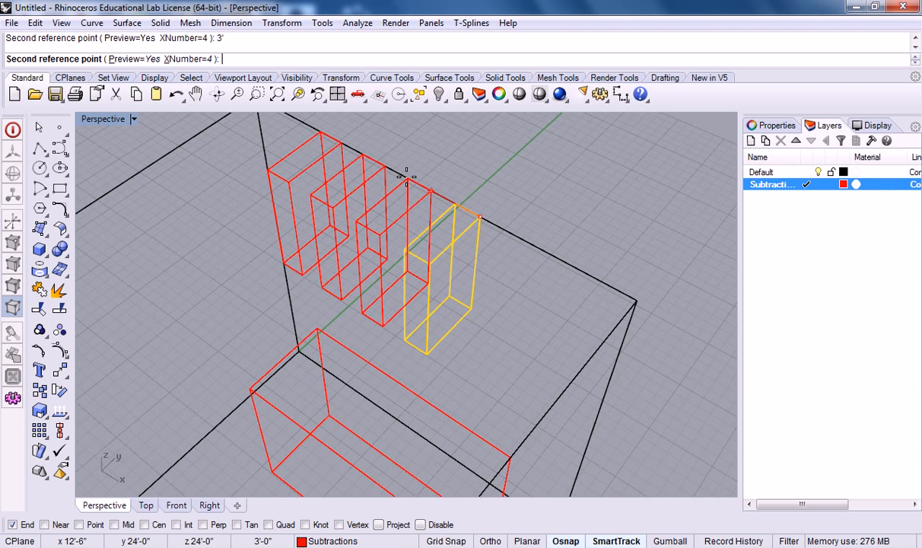
{"action": "left_click", "coordinate": [406, 180]}
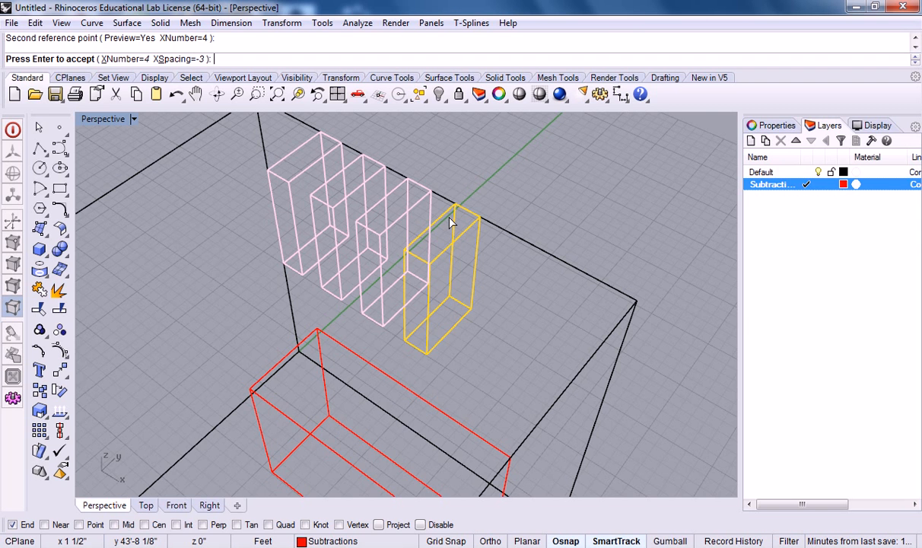
{"action": "key", "text": "Return"}
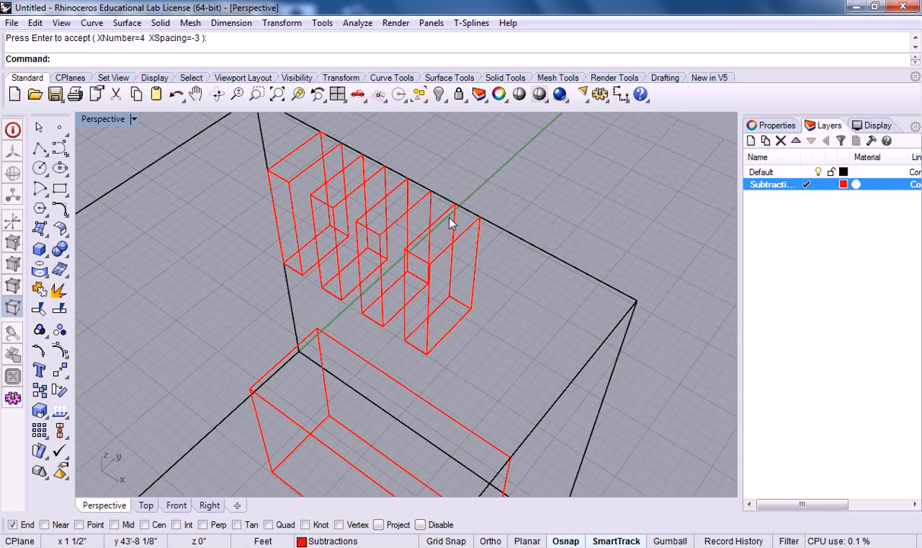
Step: Undo the last array of the small upright box
{"action": "key", "text": "Return"}
{"action": "key", "text": "ctrl+z"}
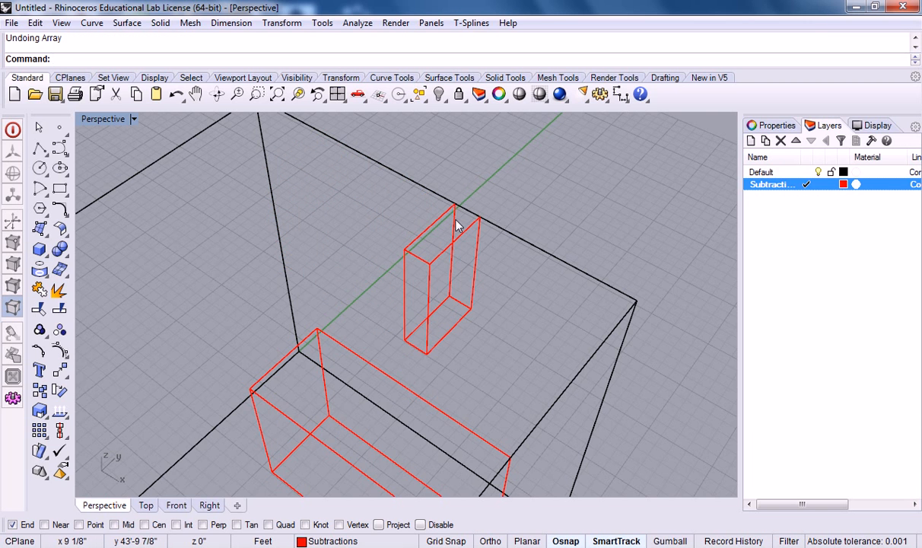
{"action": "key", "text": "Return"}
{"action": "left_click", "coordinate": [438, 223]}
{"action": "key", "text": "Return"}
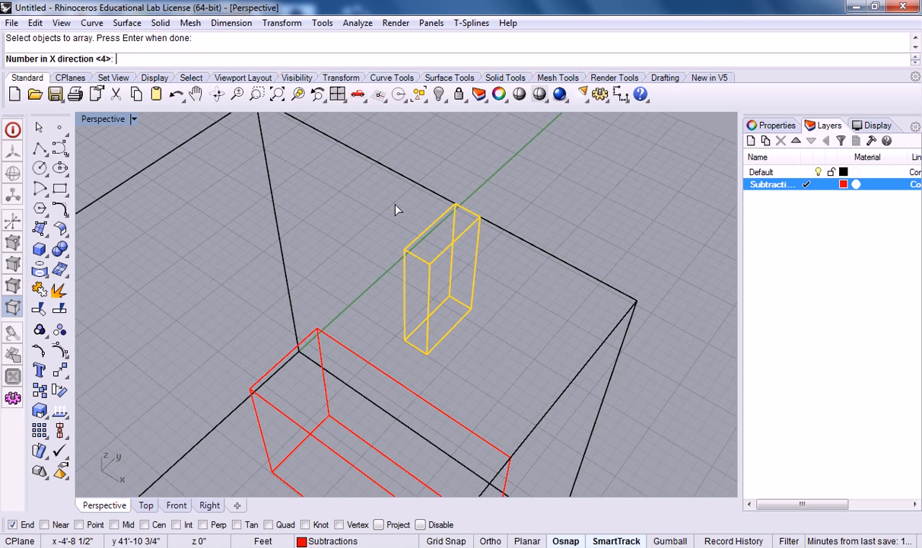
{"action": "key", "text": "Return"}
{"action": "key", "text": "Return"}
{"action": "key", "text": "Return"}
{"action": "left_click", "coordinate": [479, 213]}
{"action": "type", "text": "-3'"}
{"action": "key", "text": "Return"}
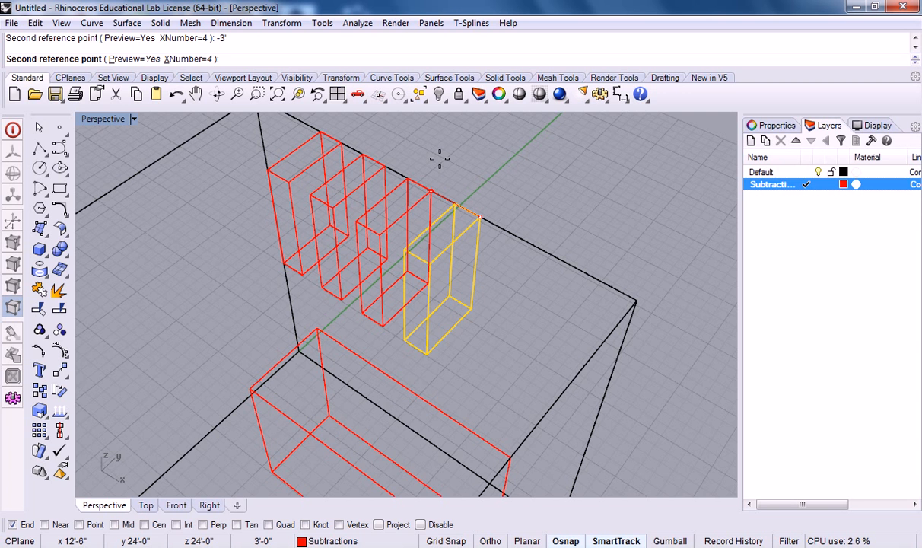
{"action": "key", "text": "Escape"}
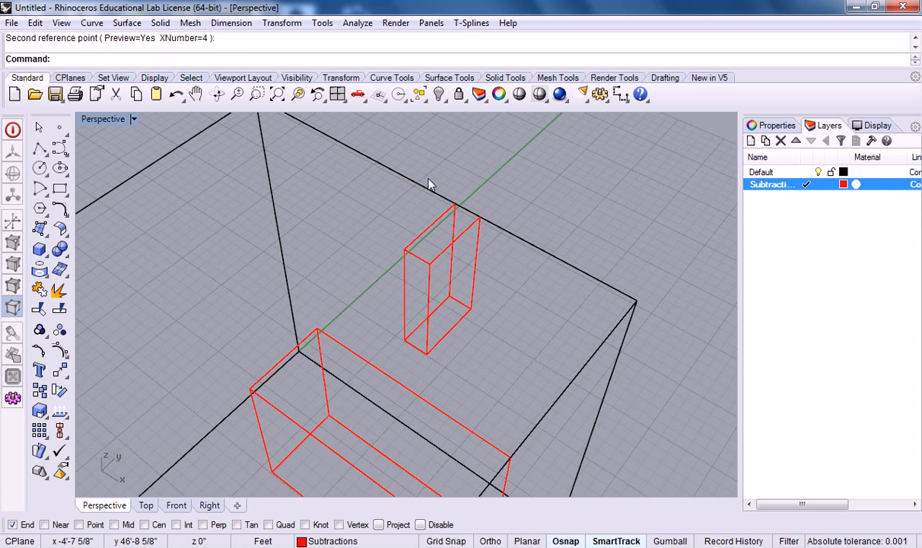
Step: Preview an array of the small upright box, 4 in X and 1 in Y and Z, spaced 3' along the upper back edge from its outer top corner
{"action": "type", "text": "array"}
{"action": "key", "text": "Return"}
{"action": "left_click", "coordinate": [451, 255]}
{"action": "key", "text": "Return"}
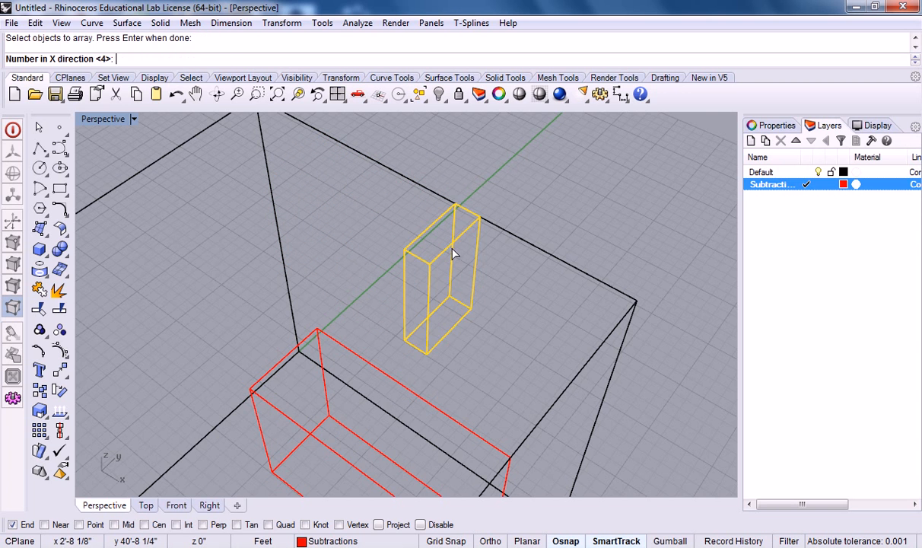
{"action": "key", "text": "Return"}
{"action": "key", "text": "Return"}
{"action": "key", "text": "Return"}
{"action": "left_click", "coordinate": [480, 218]}
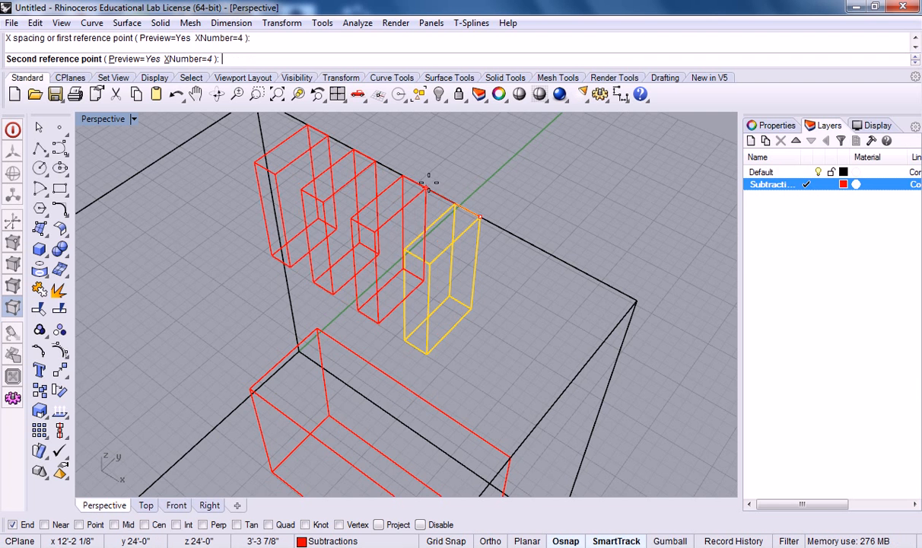
{"action": "type", "text": "3'"}
{"action": "key", "text": "Return"}
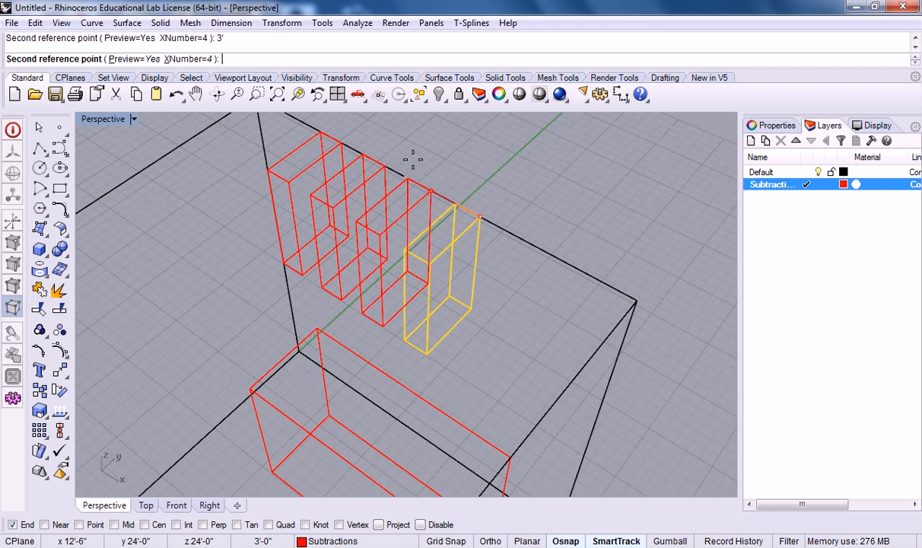
{"action": "left_click", "coordinate": [385, 143]}
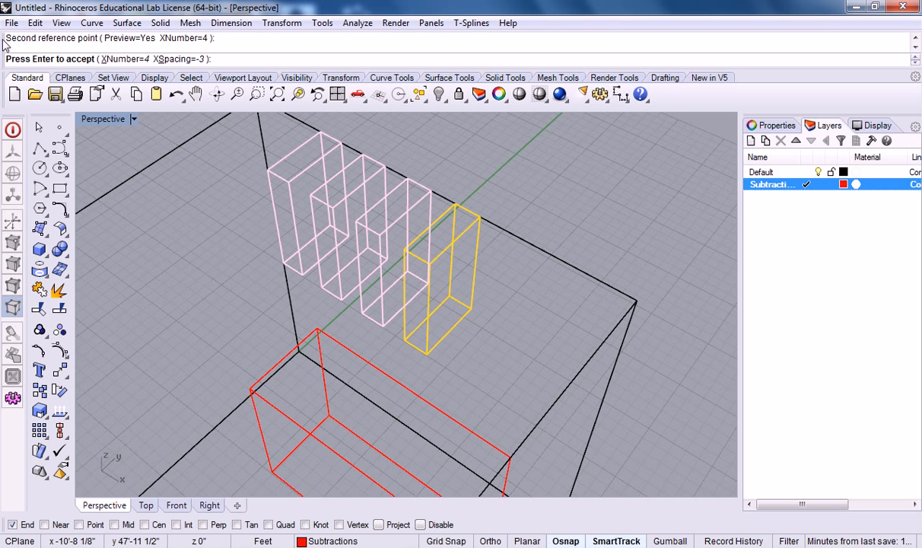
Step: Try X spacings of 4' and -4' in the array preview, and set the spacing back to -3'
{"action": "left_click", "coordinate": [184, 58]}
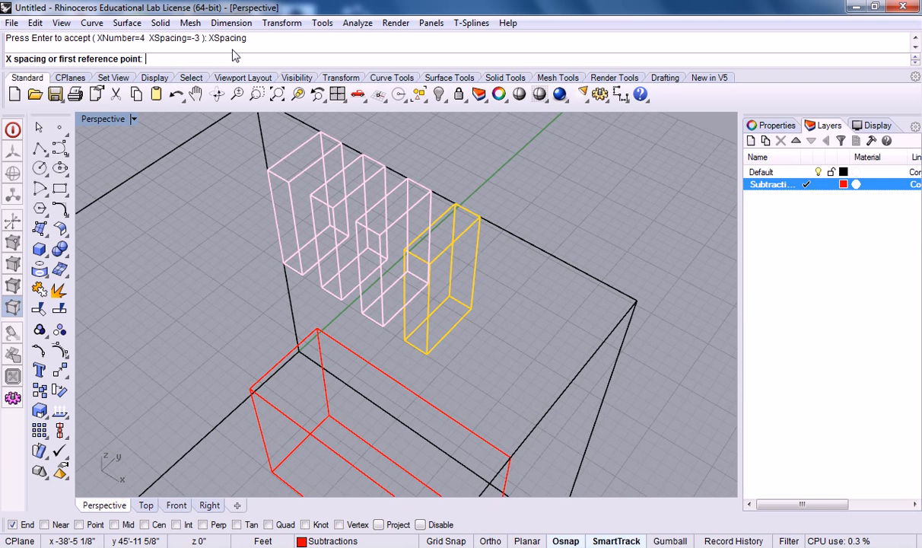
{"action": "type", "text": "4'"}
{"action": "key", "text": "Return"}
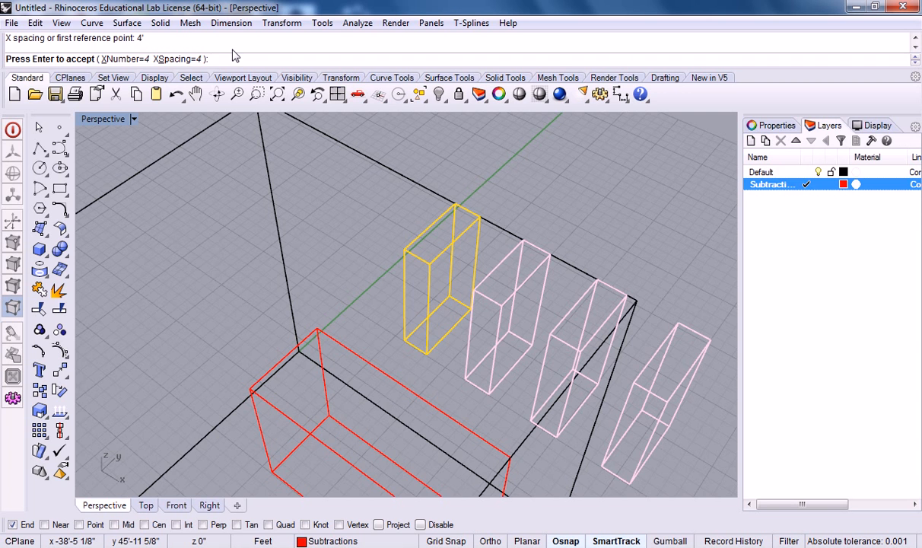
{"action": "left_click", "coordinate": [183, 58]}
{"action": "type", "text": "-4"}
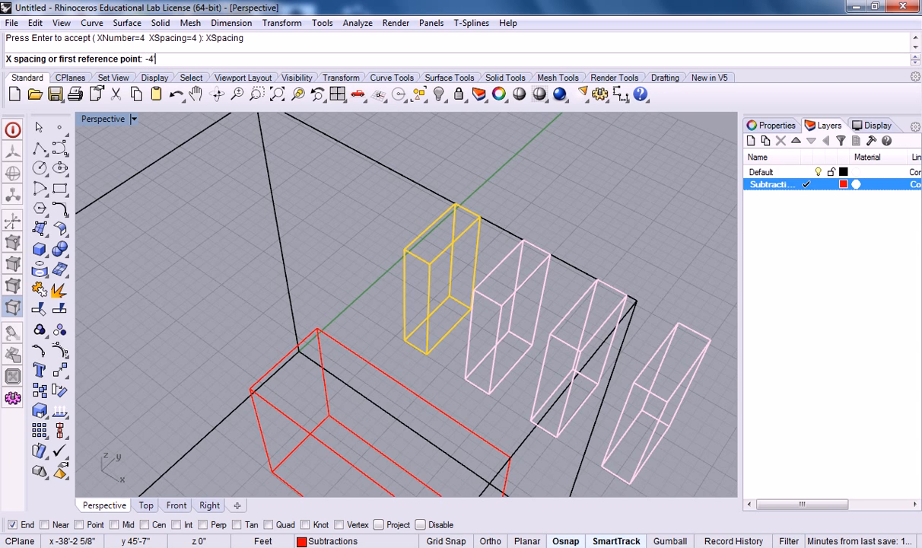
{"action": "key", "text": "Return"}
{"action": "left_click", "coordinate": [186, 59]}
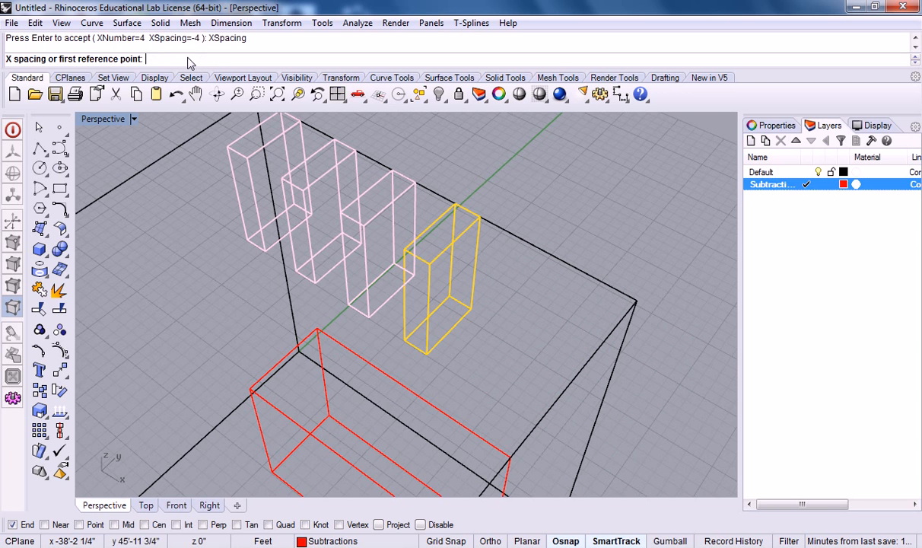
{"action": "type", "text": "-3"}
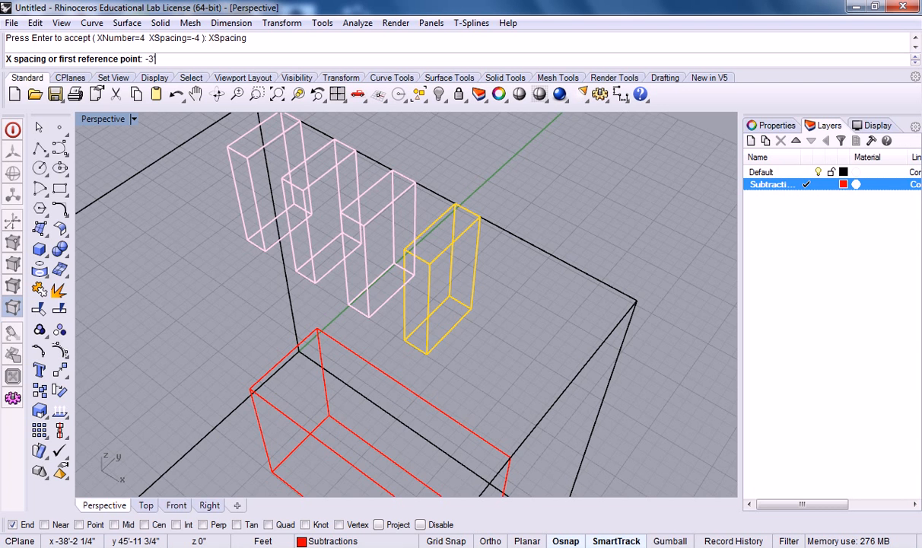
{"action": "key", "text": "Return"}
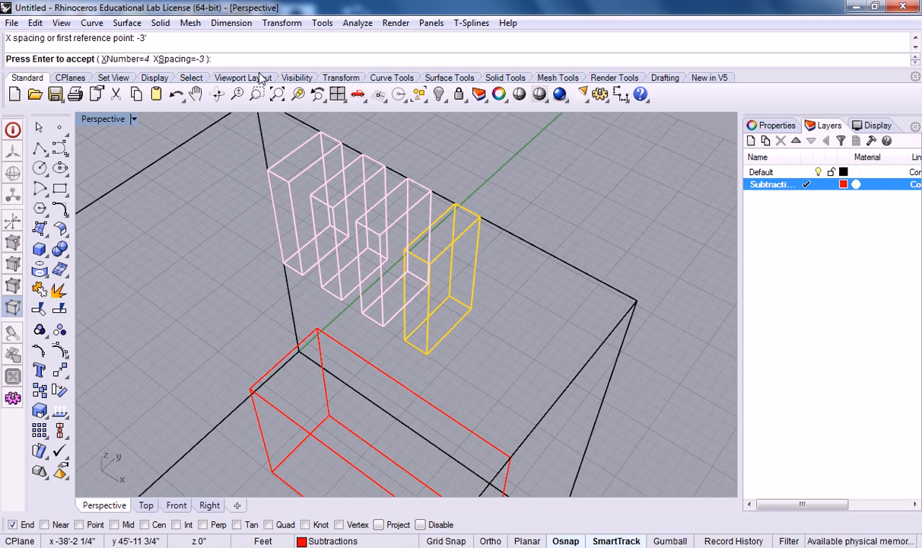
Step: Try 10 items in the X direction, set the number back to 4, and accept the array
{"action": "left_click", "coordinate": [122, 59]}
{"action": "type", "text": "1"}
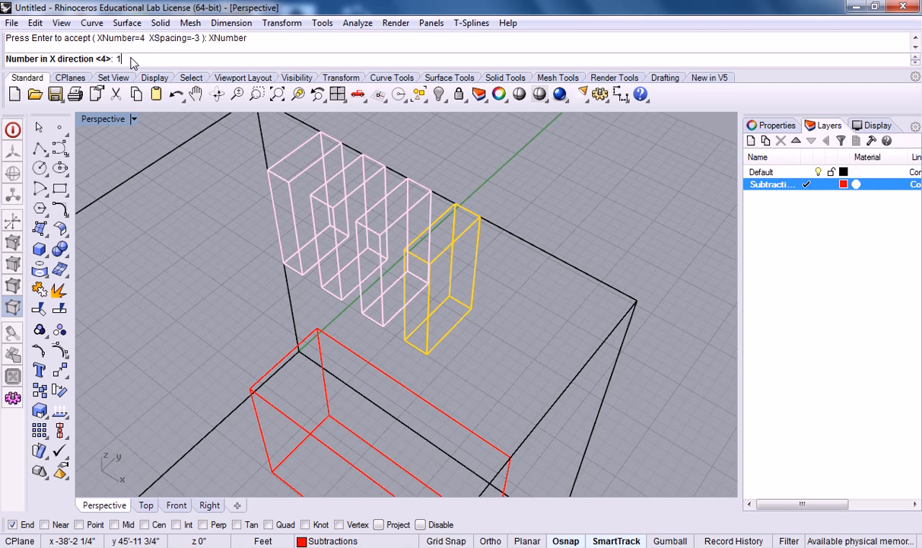
{"action": "type", "text": "0"}
{"action": "key", "text": "Return"}
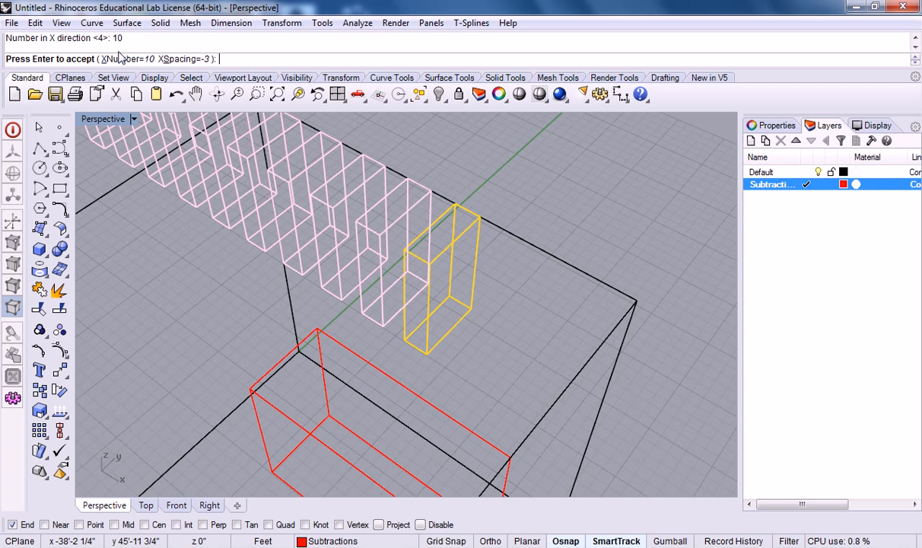
{"action": "left_click", "coordinate": [128, 60]}
{"action": "type", "text": "4"}
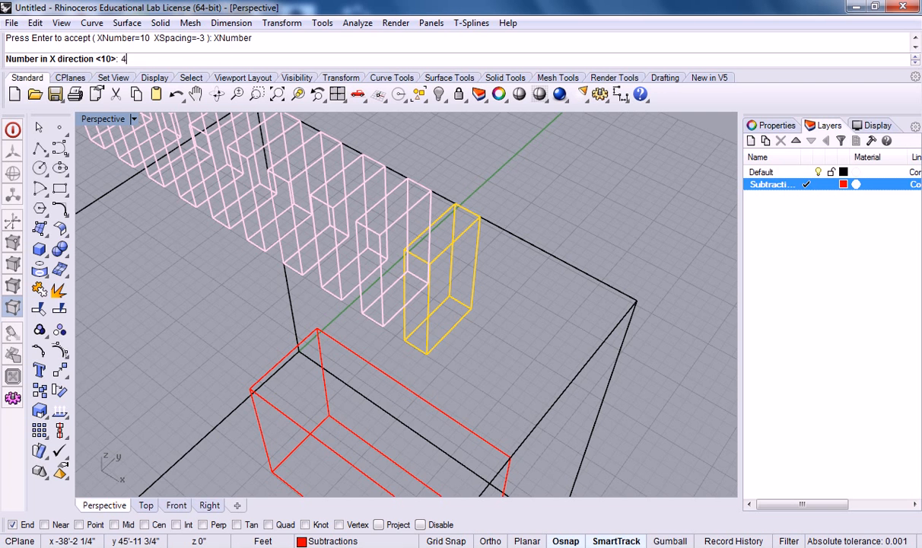
{"action": "key", "text": "Return"}
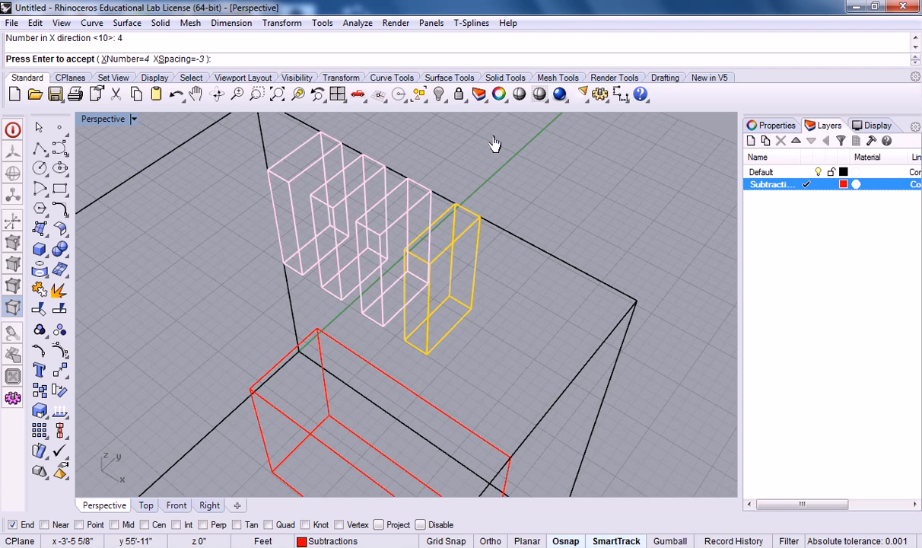
{"action": "key", "text": "Return"}
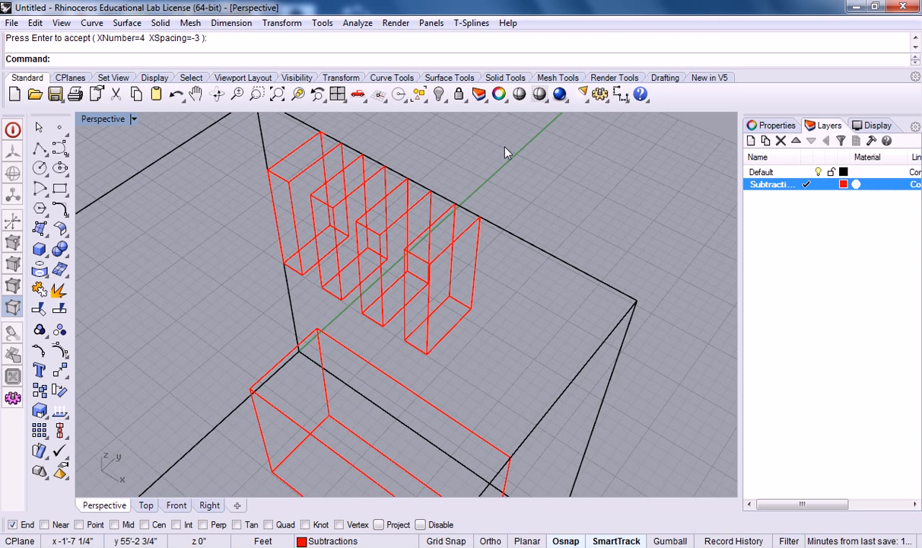